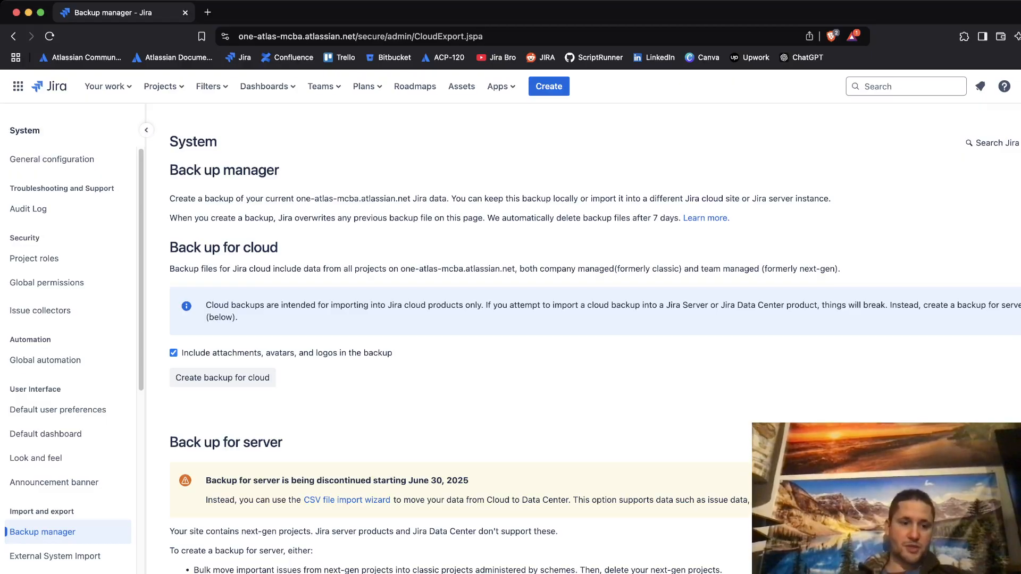
pyautogui.scroll(-3, 69, 356)
pyautogui.scroll(3, 69, 350)
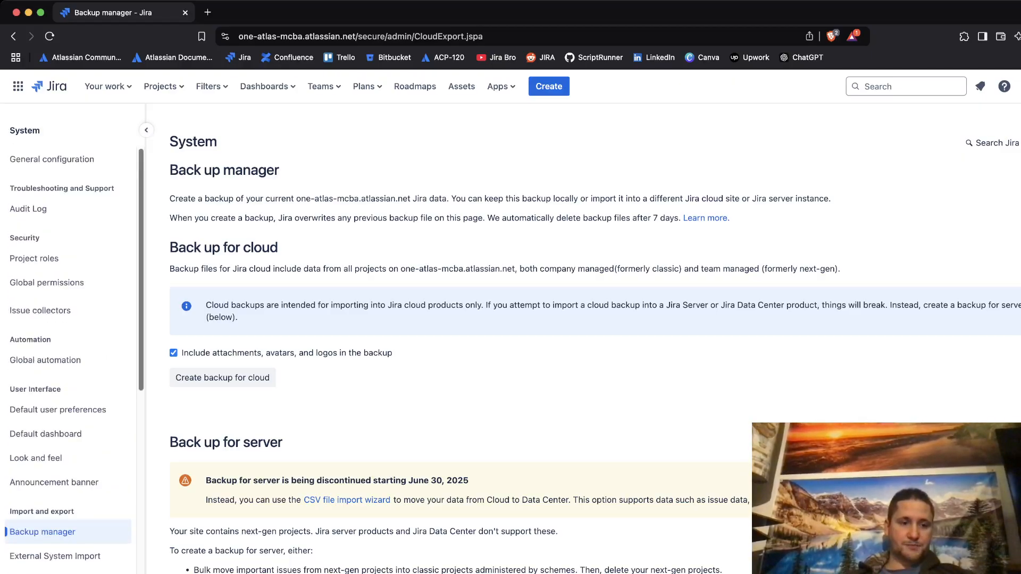
pyautogui.scroll(-3, 69, 351)
pyautogui.moveTo(9, 406); pyautogui.dragTo(76, 405)
pyautogui.click(80, 406)
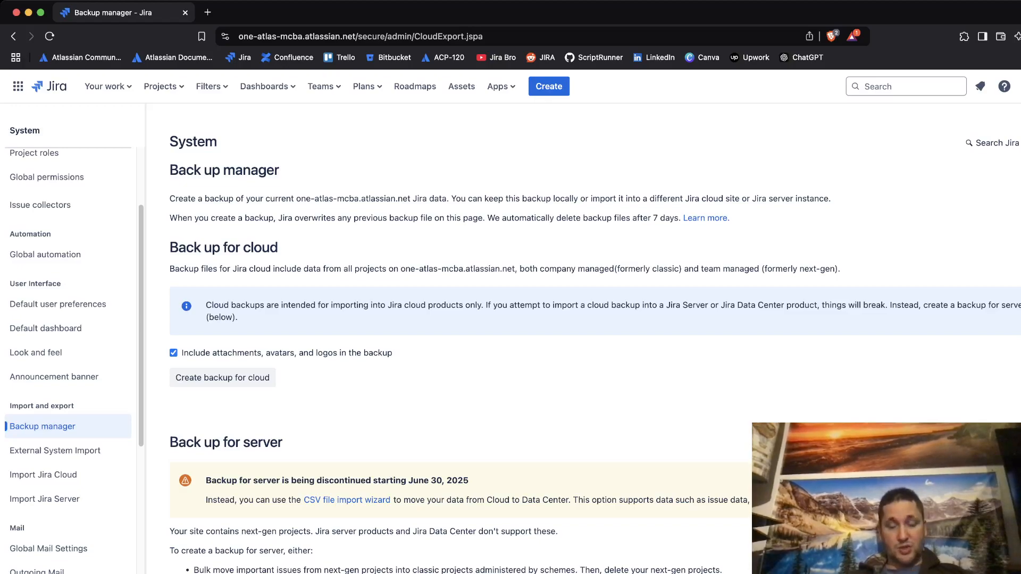
pyautogui.scroll(-5, 585, 341)
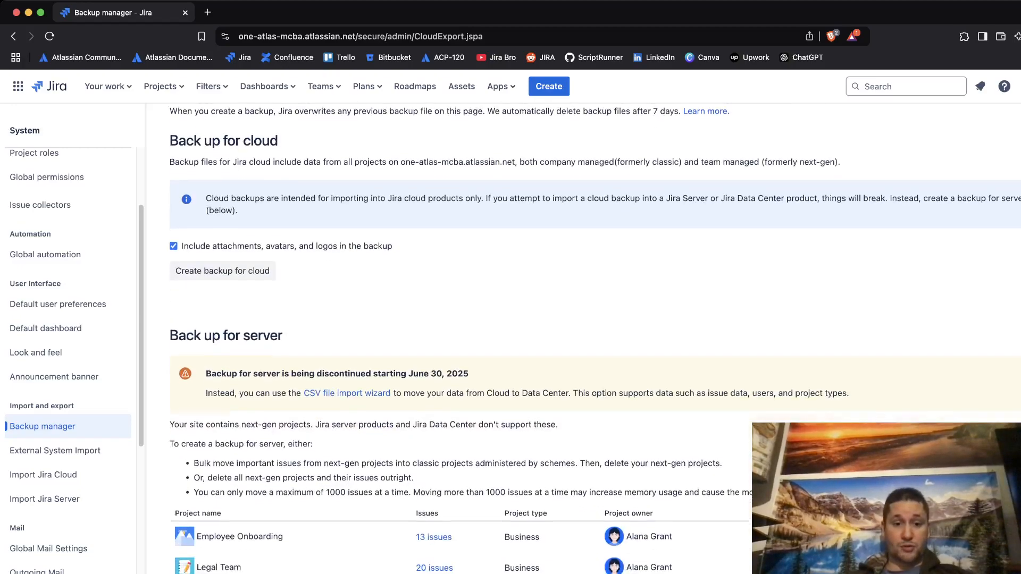
pyautogui.scroll(-1, 585, 340)
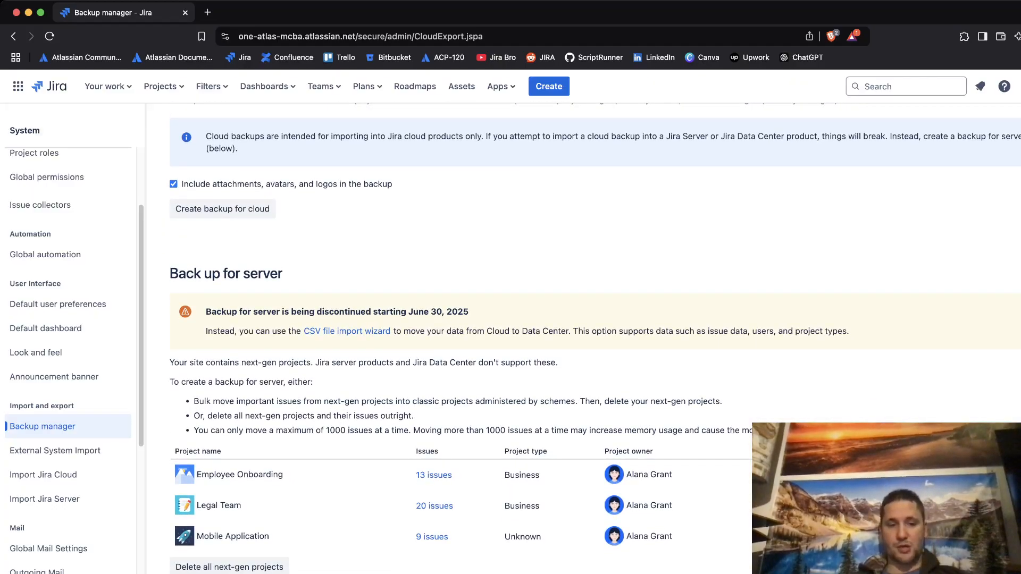
pyautogui.scroll(5, 584, 340)
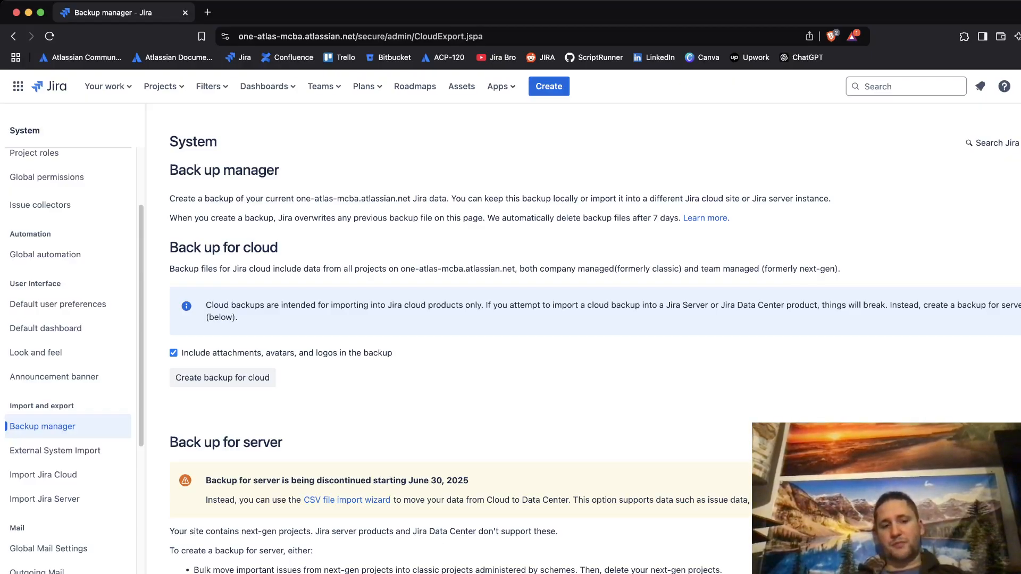
# - Create a cloud backup that includes attachments, avatars and logos
pyautogui.moveTo(213, 353); pyautogui.dragTo(261, 353)
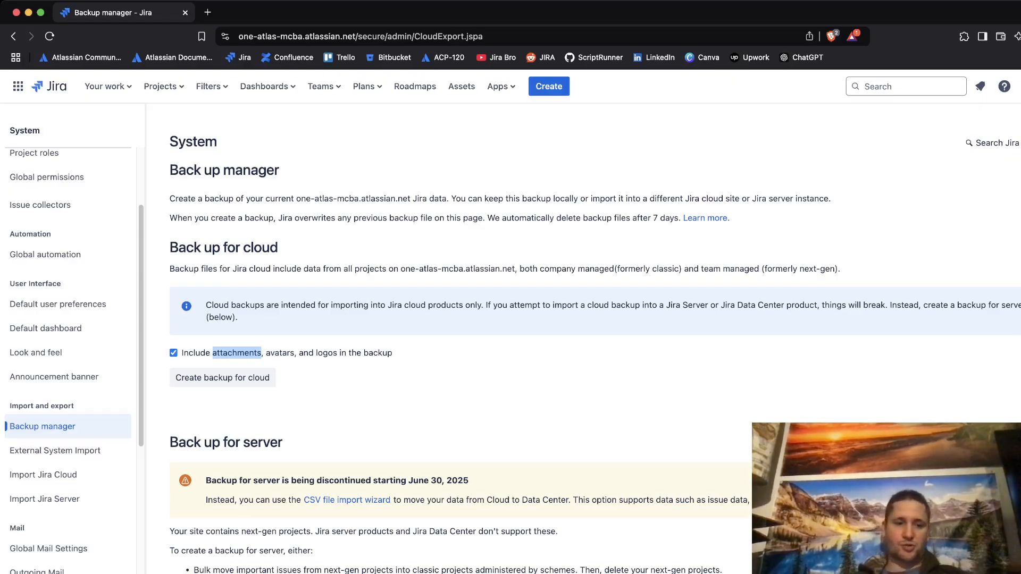
pyautogui.click(222, 377)
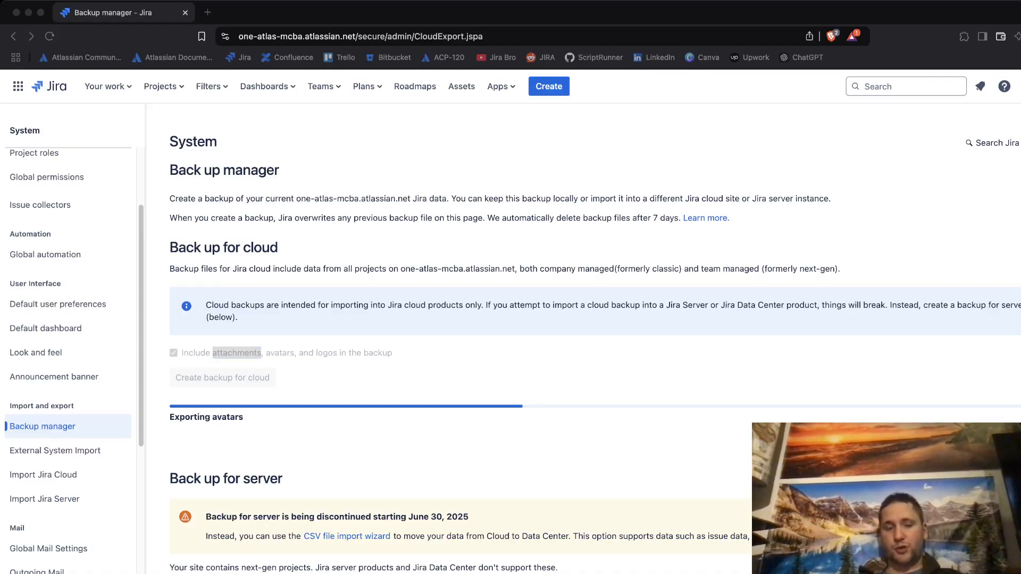
# - Return to the browser to follow the cloud backup export progress
pyautogui.press('super+Tab')
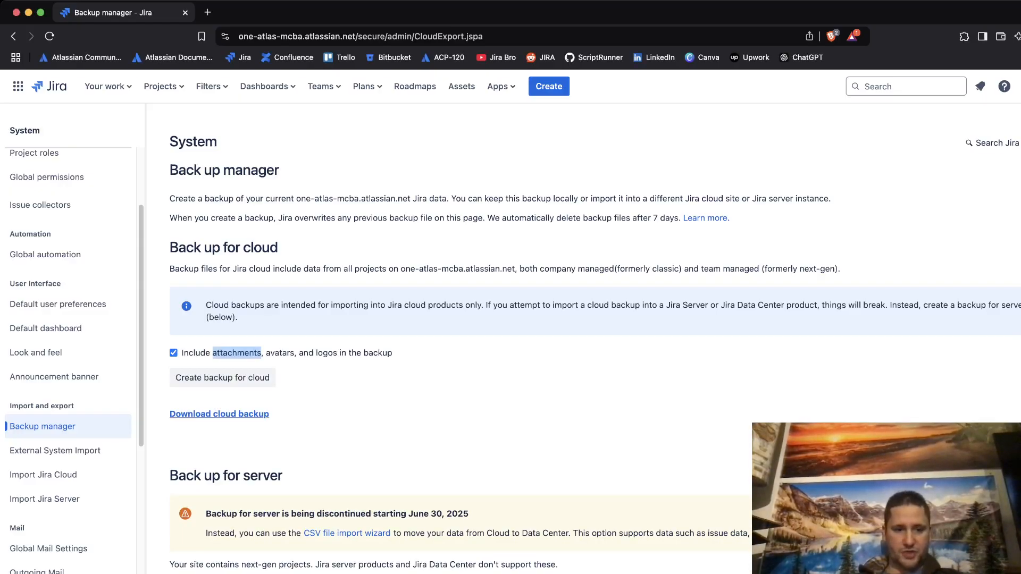
# - Download and save the finished cloud backup file, then go to Import Jira Cloud
pyautogui.click(219, 414)
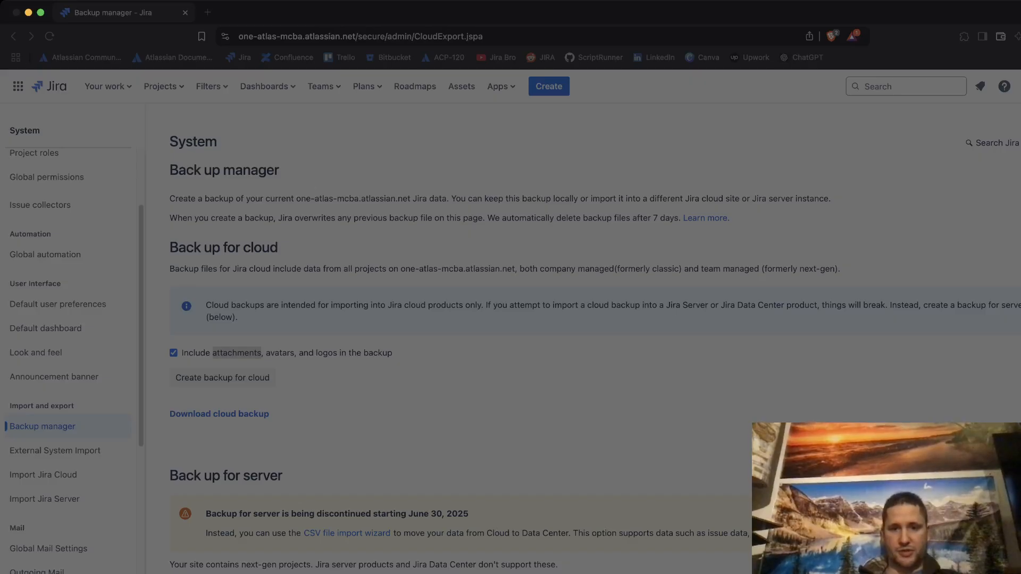
pyautogui.press('Return')
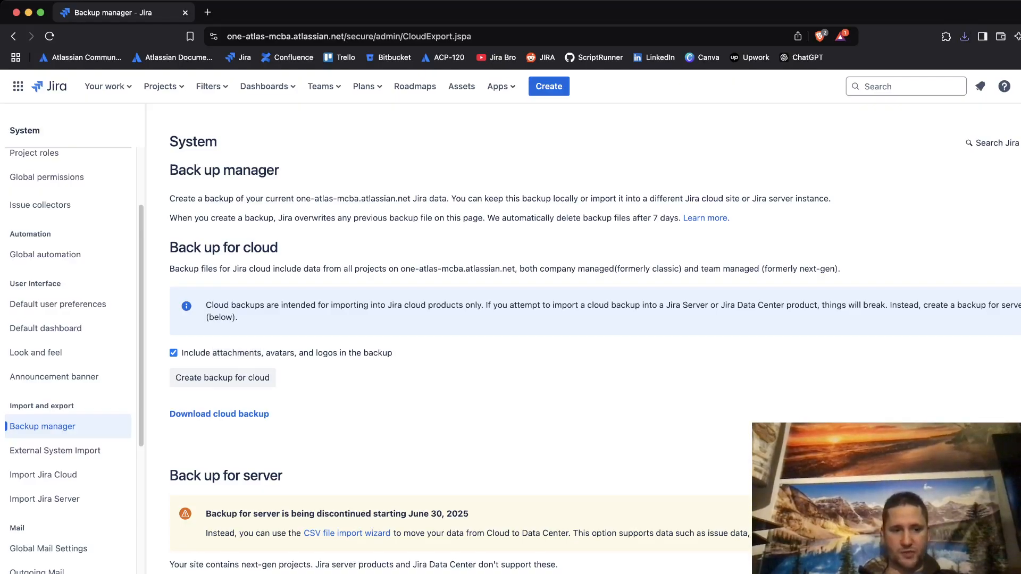
pyautogui.click(43, 474)
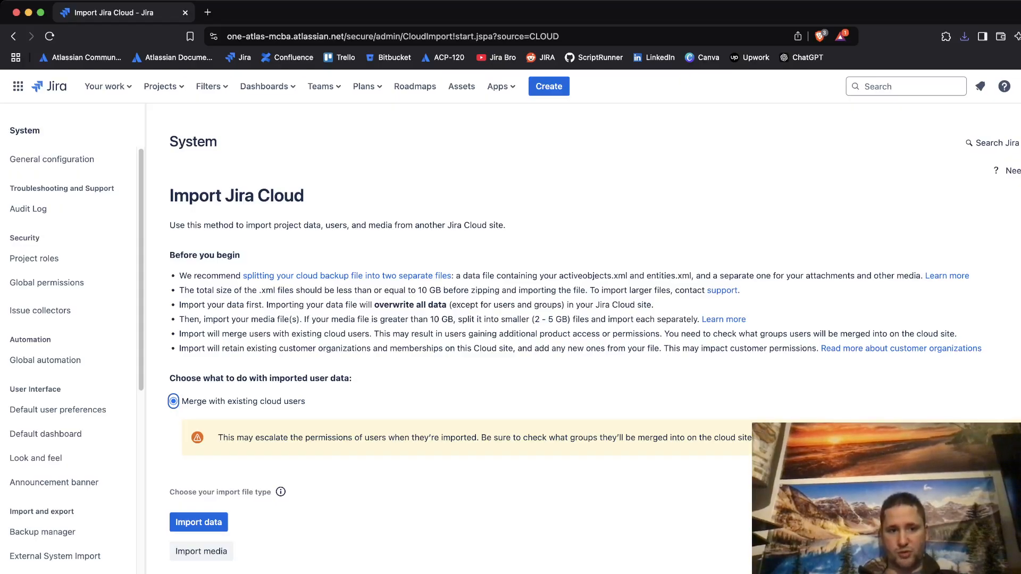
pyautogui.moveTo(166, 179); pyautogui.dragTo(241, 256)
pyautogui.click(250, 256)
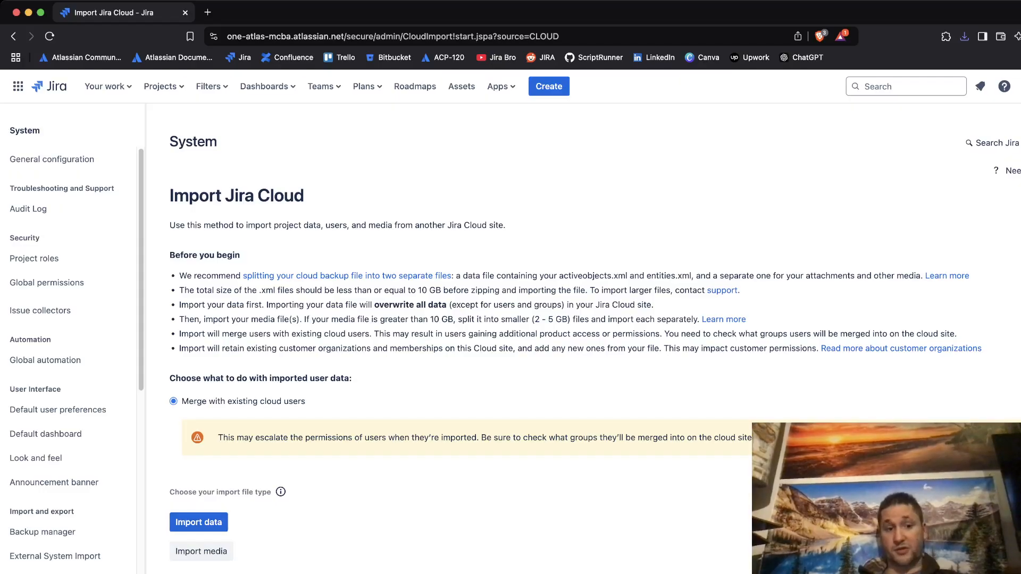
pyautogui.moveTo(188, 304); pyautogui.dragTo(392, 305)
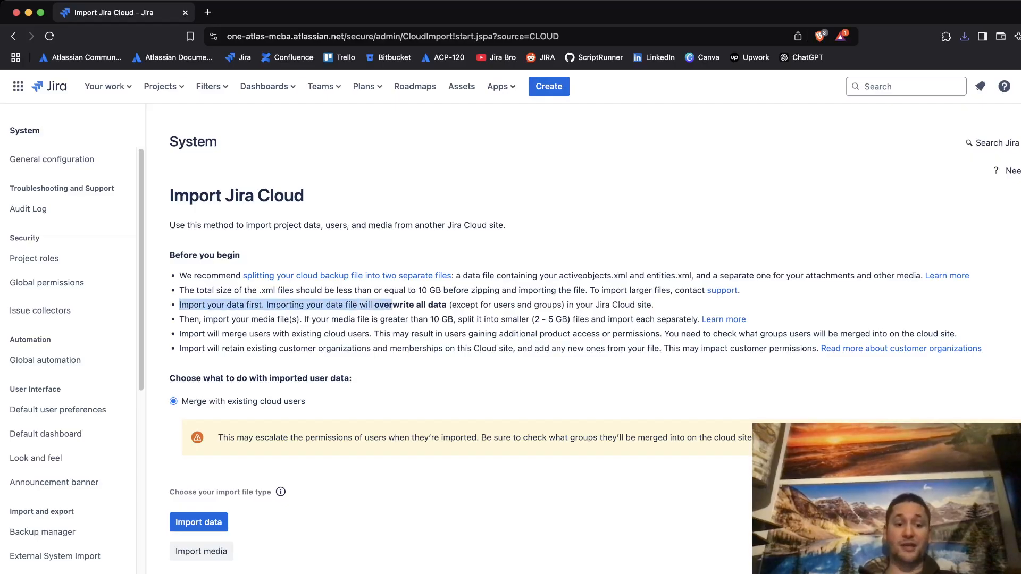
# - Pick the backup data file under Import data and begin uploading it
pyautogui.click(199, 522)
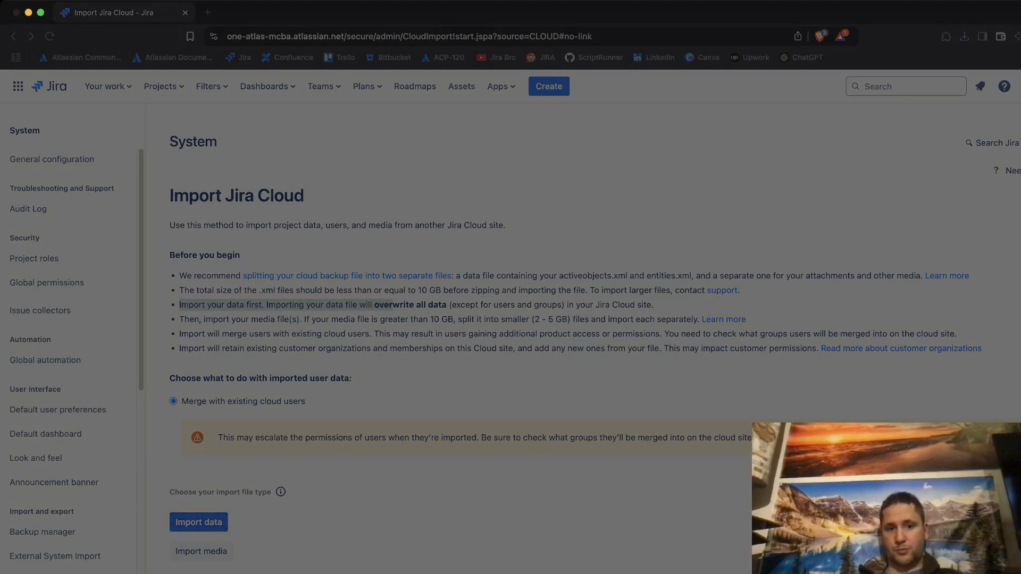
pyautogui.press('Escape')
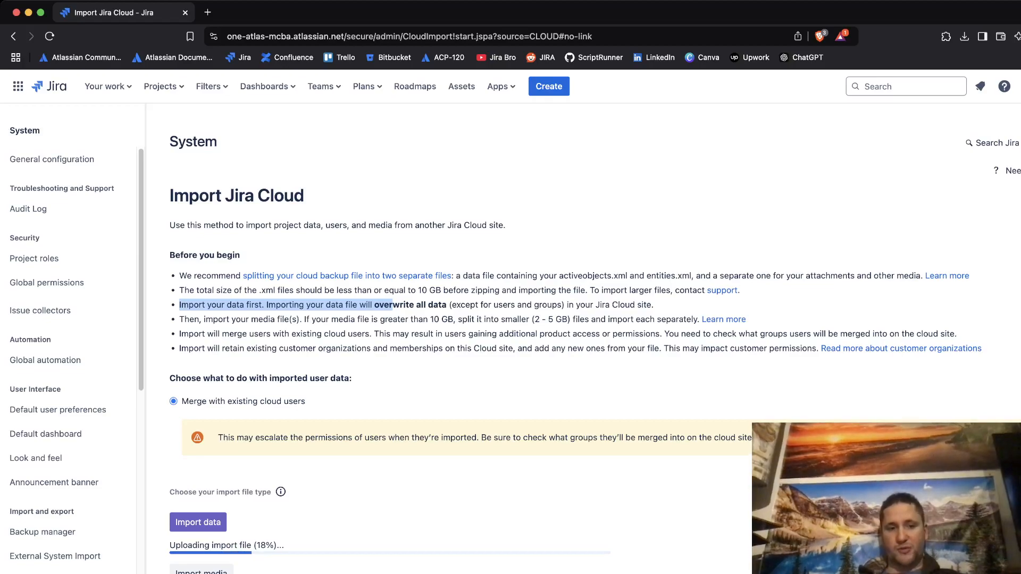
# - Wait for the data file upload, currently at 18%, to continue
pyautogui.click(392, 305)
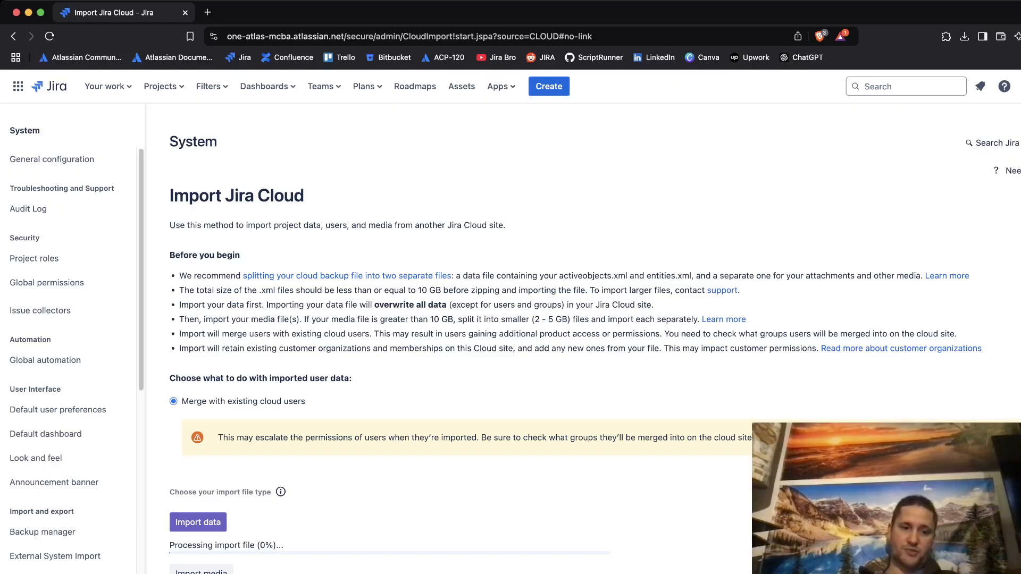
# - Review the user-merge settings and group-merging warning while the file check completes
pyautogui.moveTo(169, 377); pyautogui.dragTo(351, 378)
pyautogui.moveTo(209, 402); pyautogui.dragTo(305, 401)
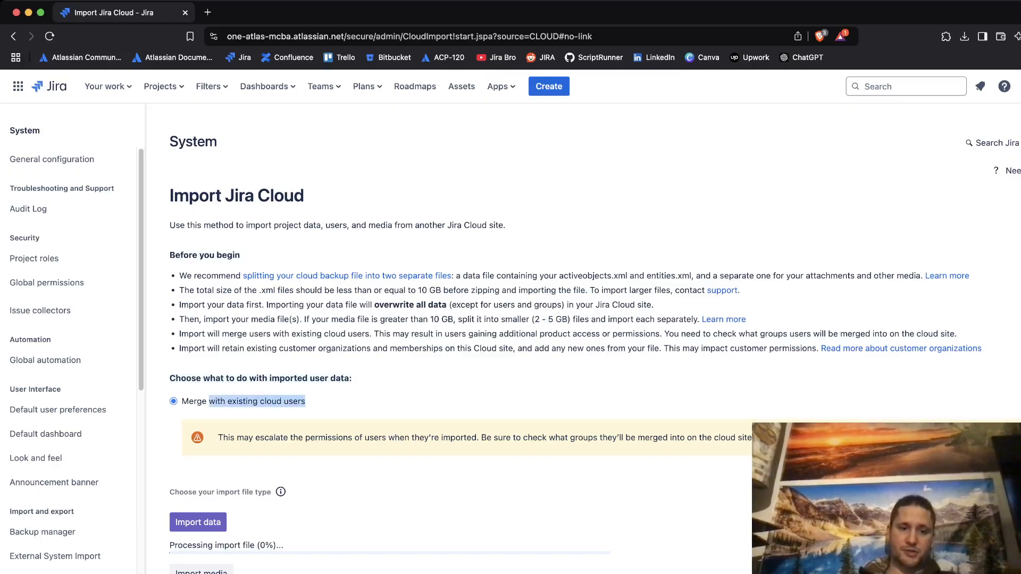
pyautogui.click(305, 401)
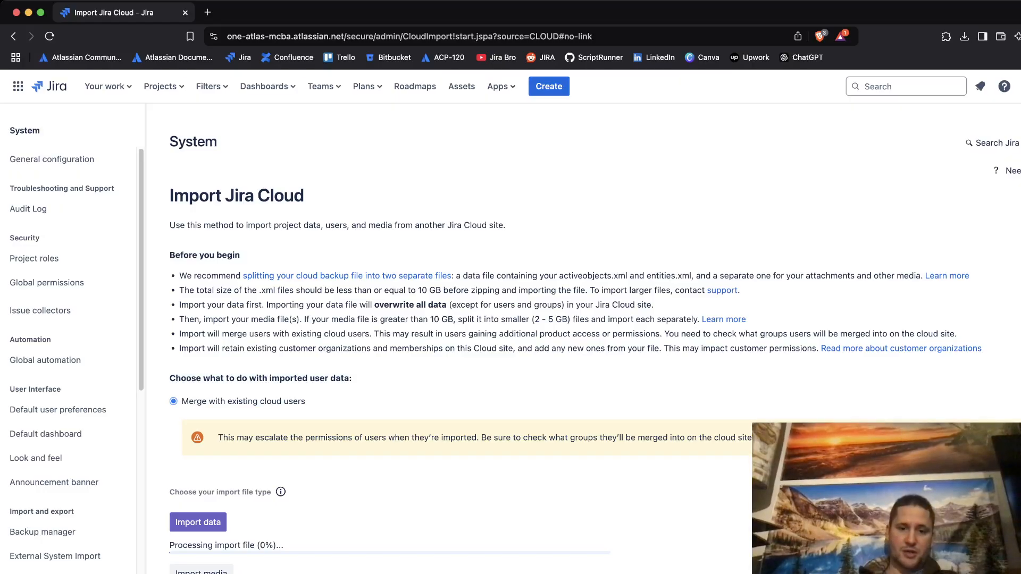
pyautogui.moveTo(480, 437)
pyautogui.mouseDown()
pyautogui.moveTo(707, 437)
pyautogui.moveTo(494, 437)
pyautogui.mouseUp()
pyautogui.click(707, 437)
pyautogui.click(494, 438)
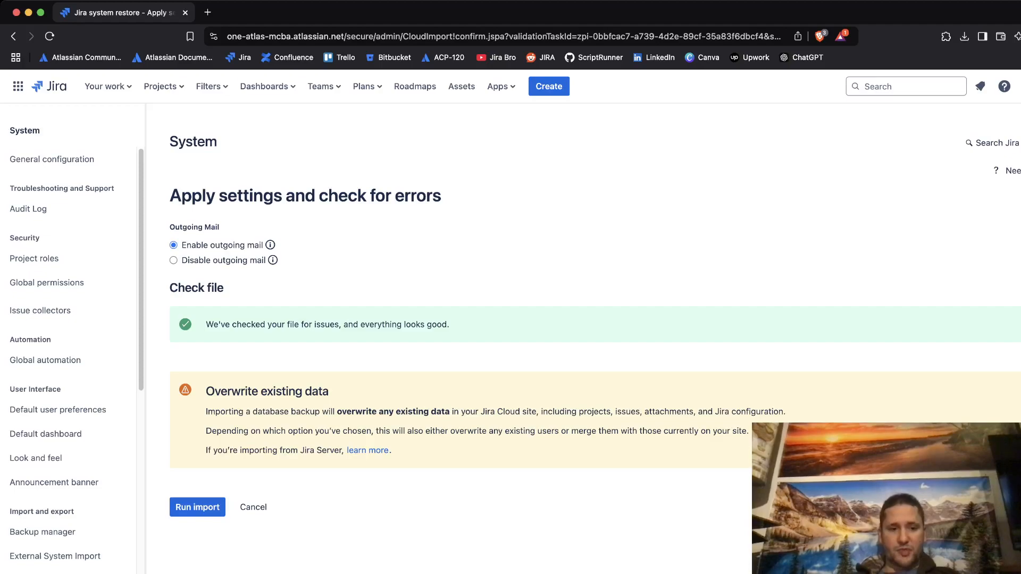
pyautogui.moveTo(205, 392); pyautogui.dragTo(328, 392)
pyautogui.click(331, 392)
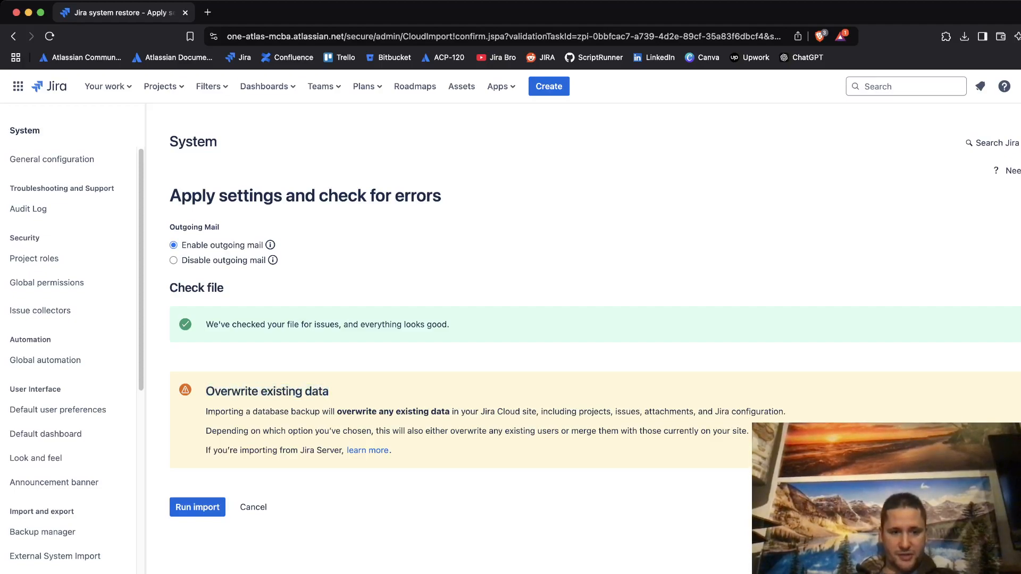
pyautogui.moveTo(237, 412); pyautogui.dragTo(465, 411)
pyautogui.click(362, 411)
pyautogui.click(465, 412)
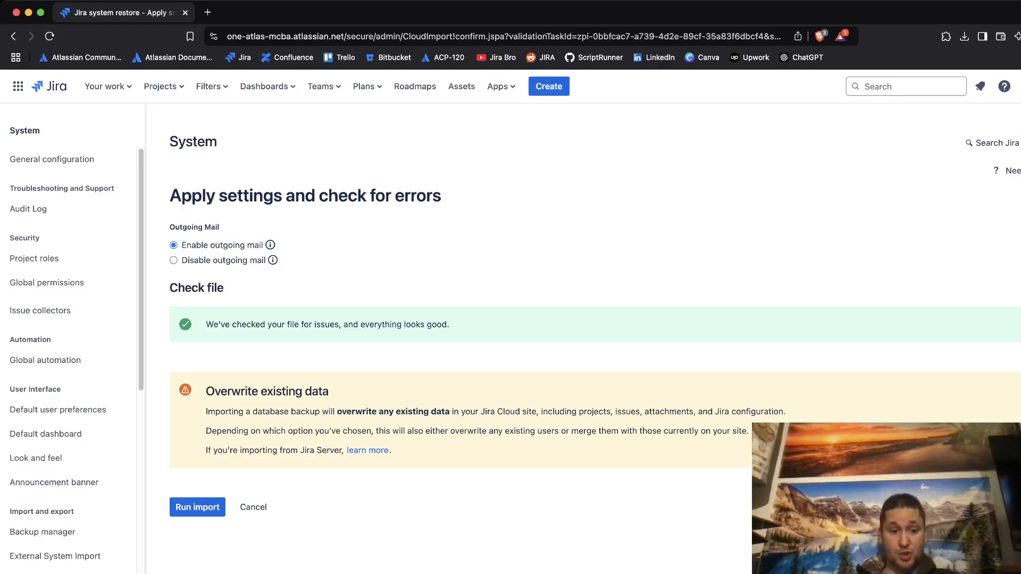
# - Run the import and wait for the 'Almost done! Import complete' page
pyautogui.click(197, 507)
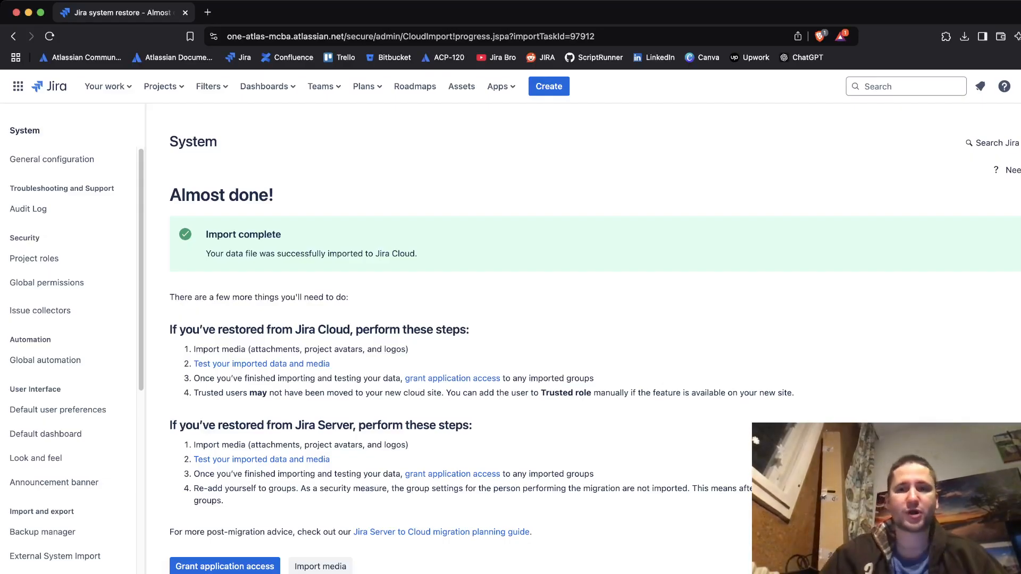
# - Review the Almost done! message, then grant application access to the imported groups
pyautogui.moveTo(169, 176); pyautogui.dragTo(470, 332)
pyautogui.click(474, 333)
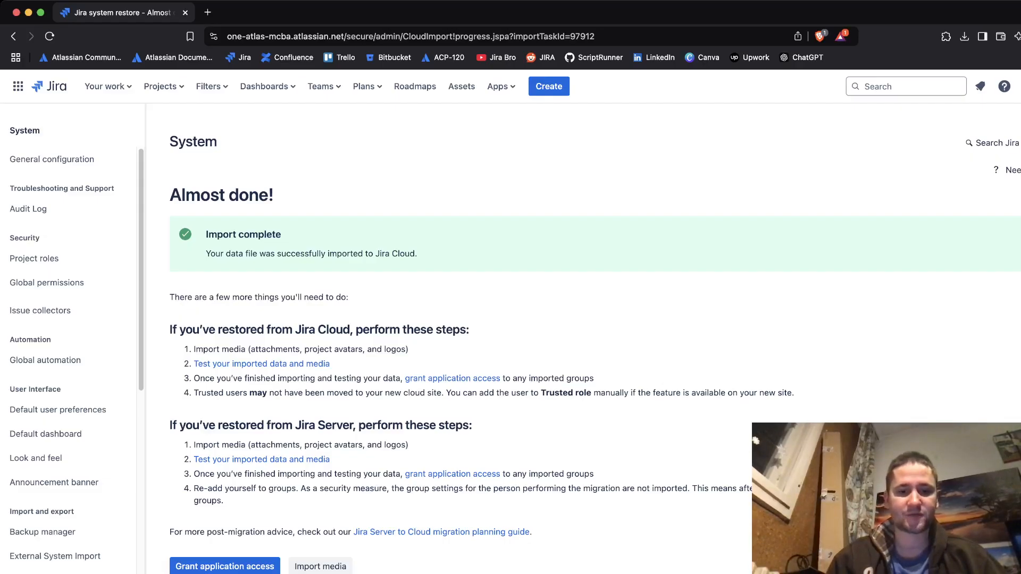
pyautogui.click(225, 566)
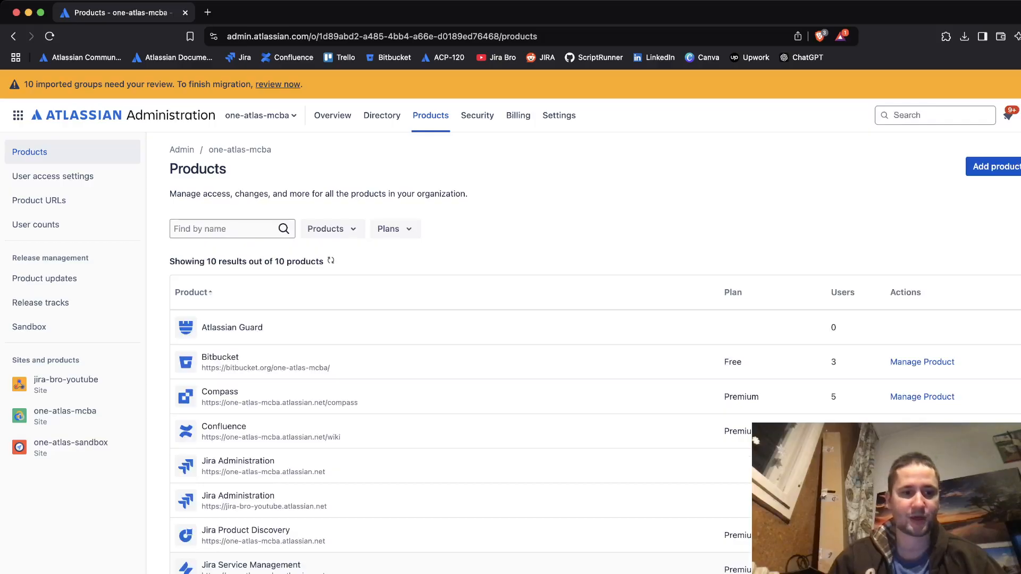
# - Scroll through the Administration Products table, then return to Jira's Almost done! page
pyautogui.scroll(-5, 595, 354)
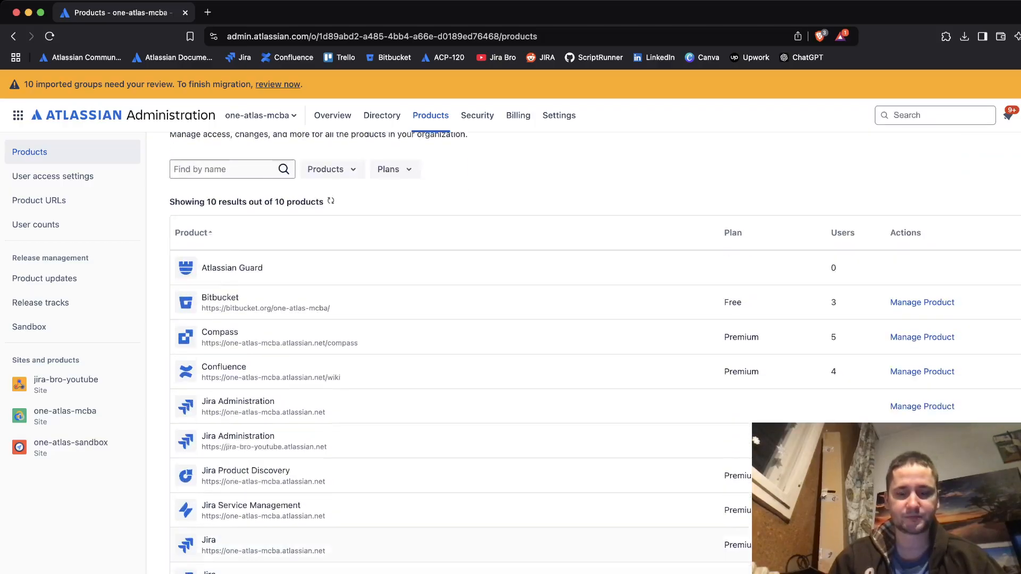
pyautogui.scroll(-2, 595, 354)
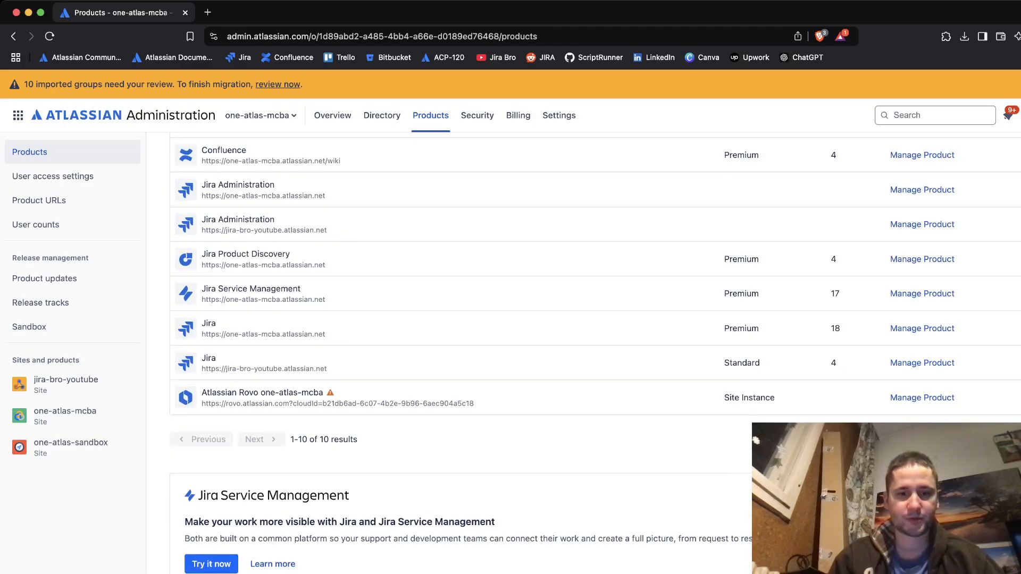
pyautogui.scroll(2, 595, 354)
pyautogui.scroll(5, 595, 354)
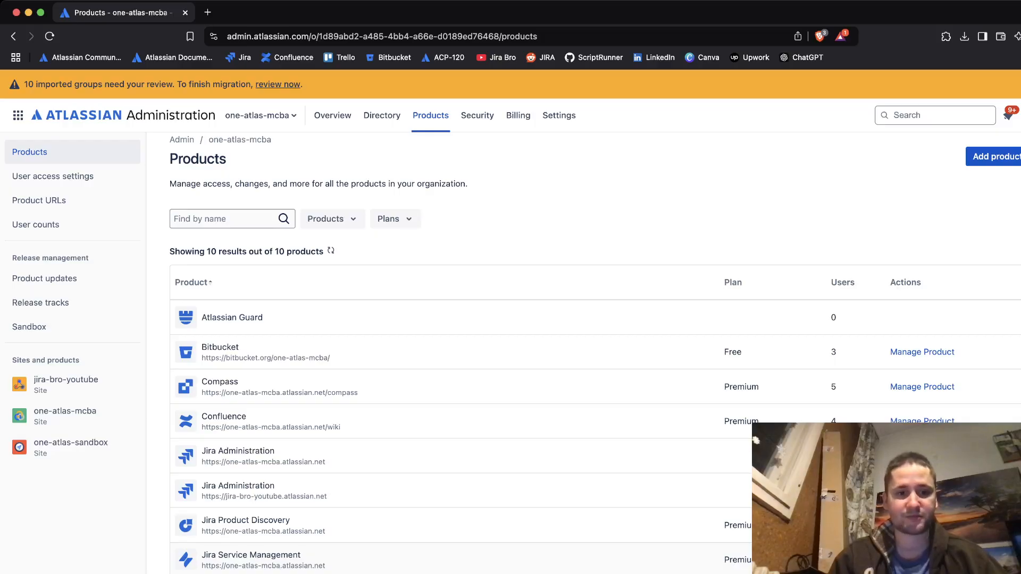
pyautogui.scroll(-2, 595, 352)
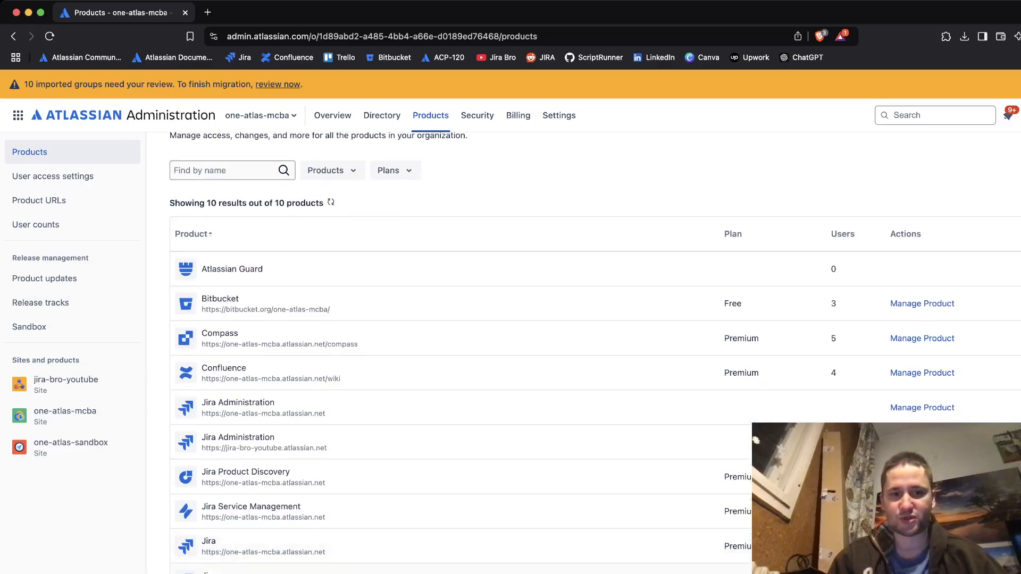
pyautogui.scroll(-1, 595, 353)
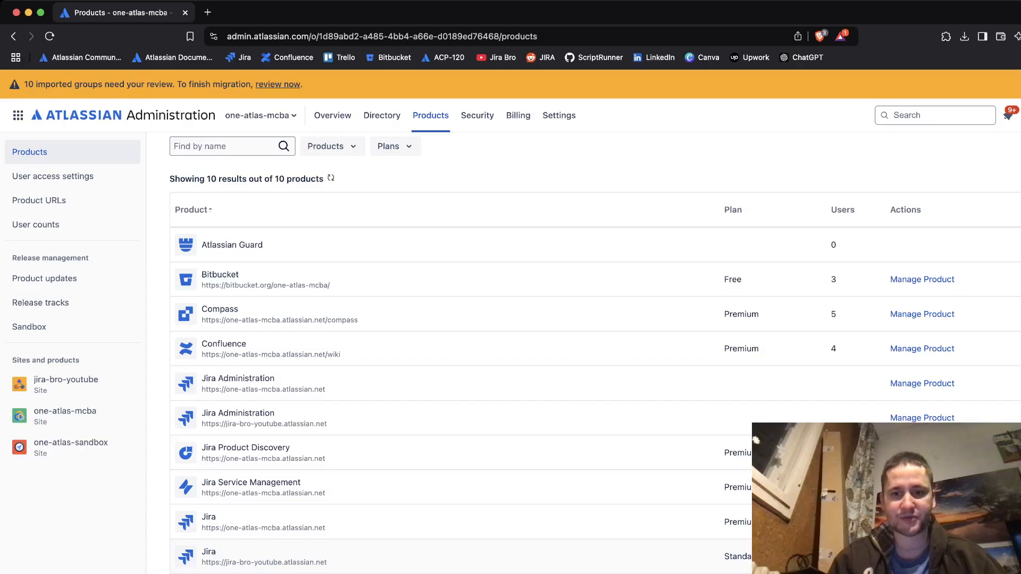
pyautogui.scroll(-7, 595, 353)
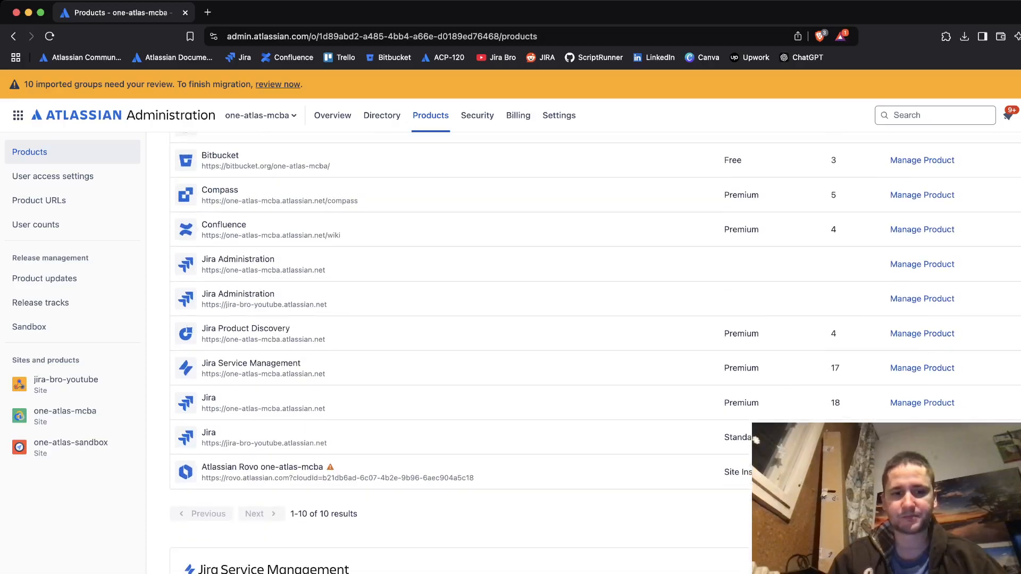
pyautogui.scroll(10, 595, 353)
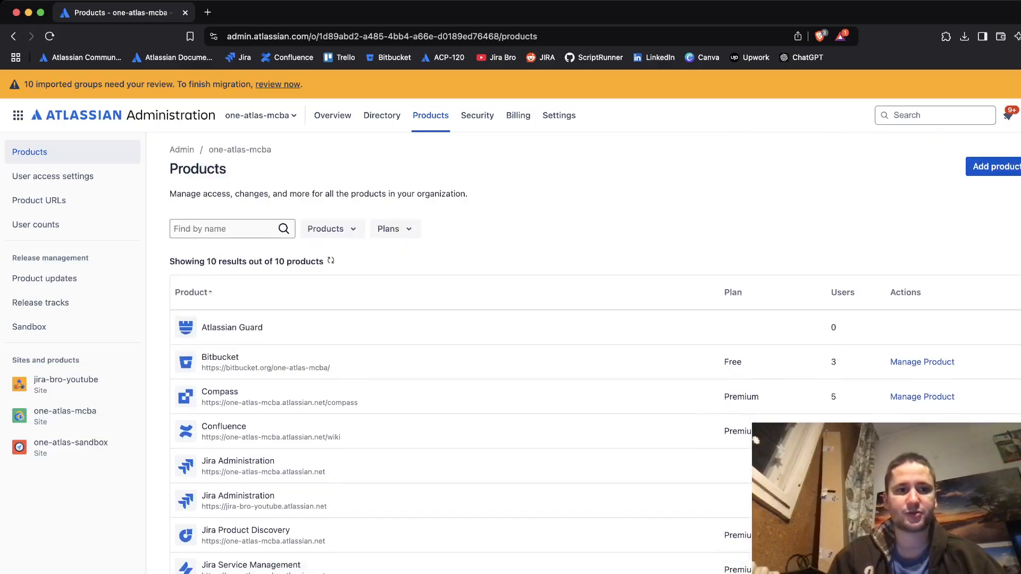
pyautogui.click(13, 36)
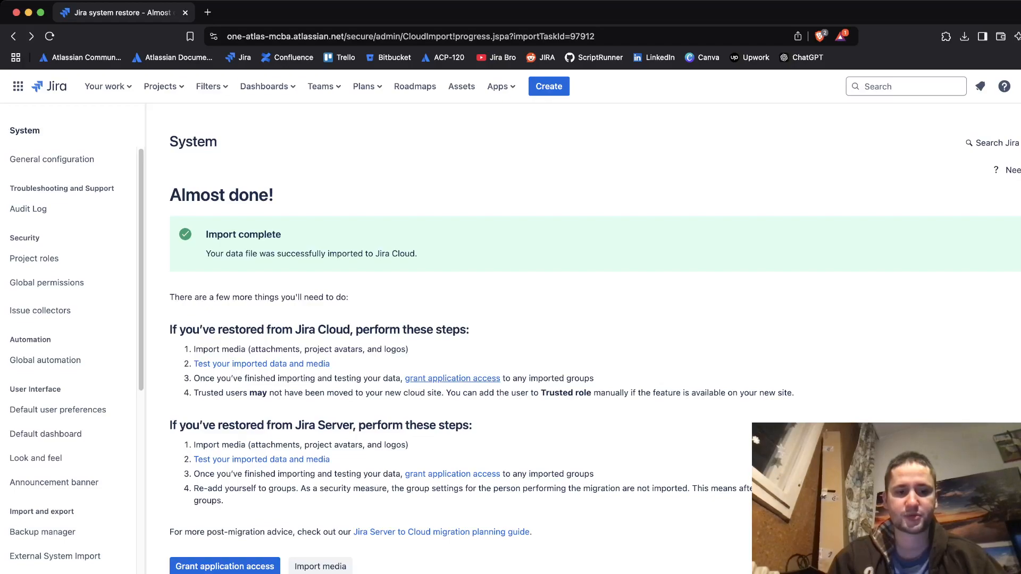
pyautogui.click(453, 378)
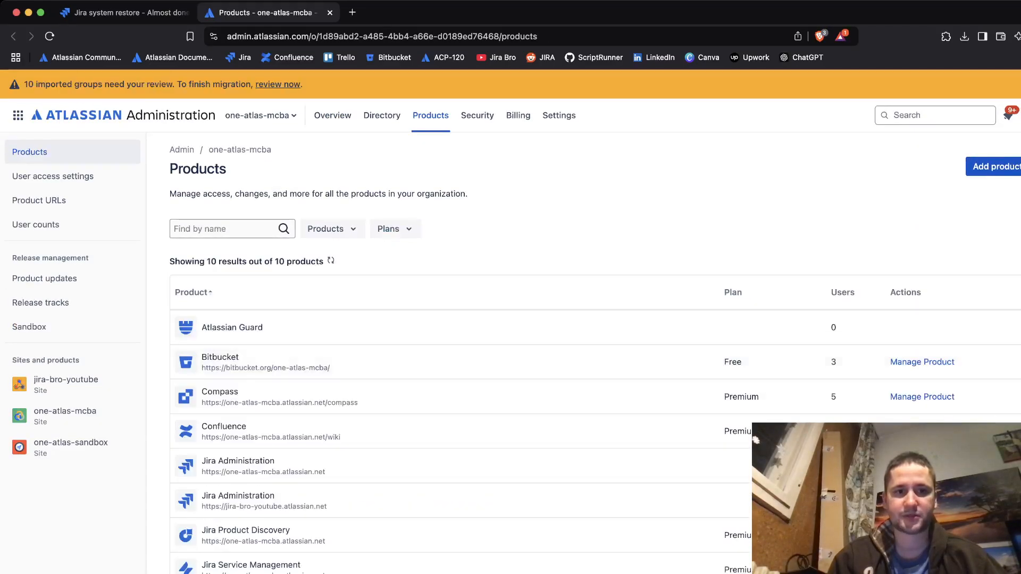
pyautogui.click(330, 12)
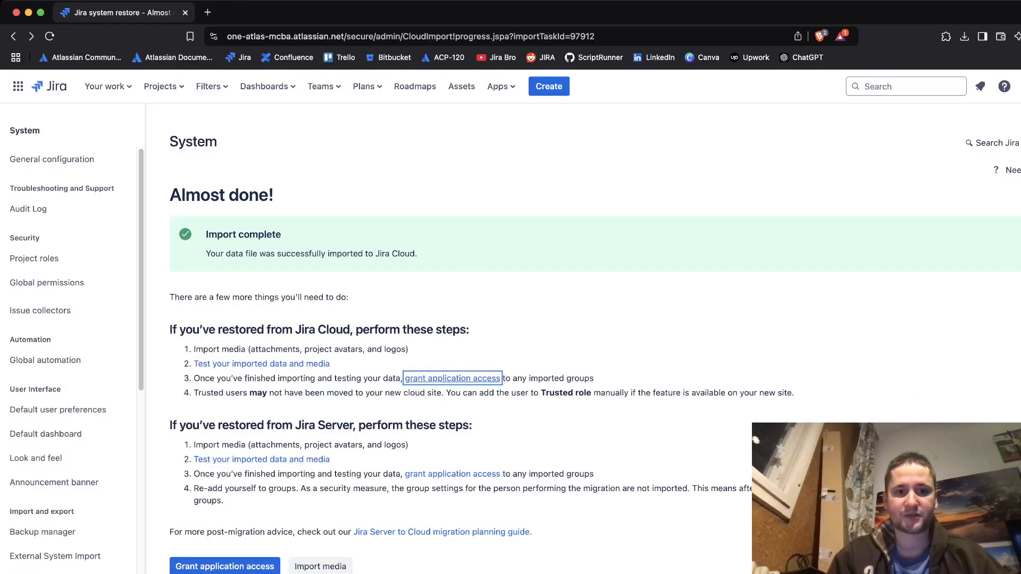
pyautogui.moveTo(206, 254)
pyautogui.mouseDown()
pyautogui.moveTo(313, 254)
pyautogui.moveTo(216, 254)
pyautogui.mouseUp()
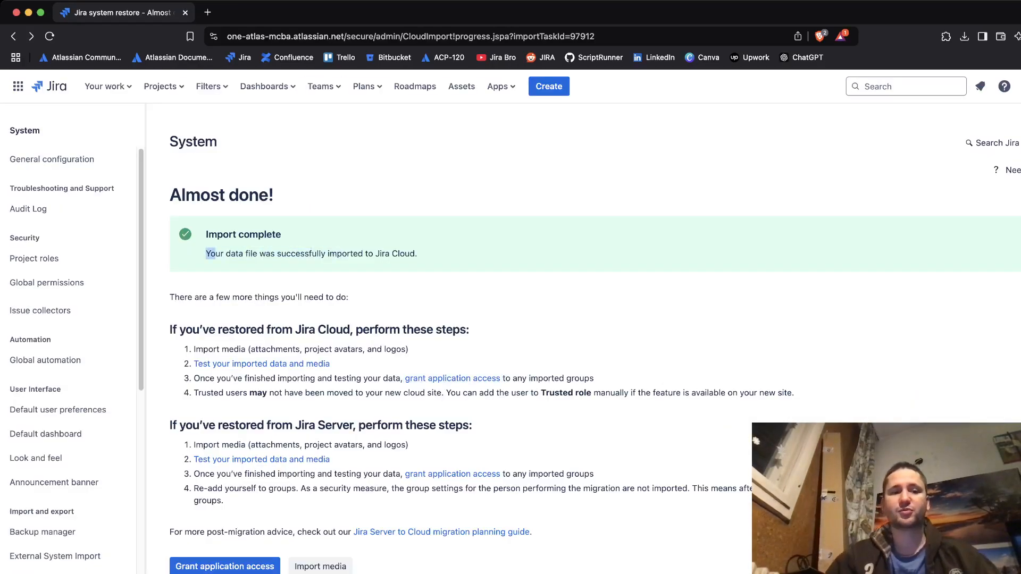